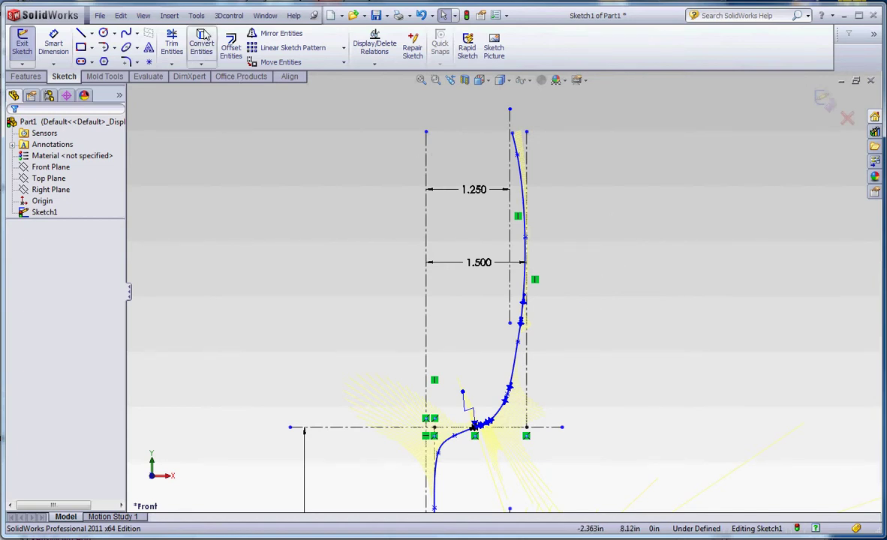
Step: Offset the upper outer profile spline 0.125 in toward the inside of the glass
click(231, 48)
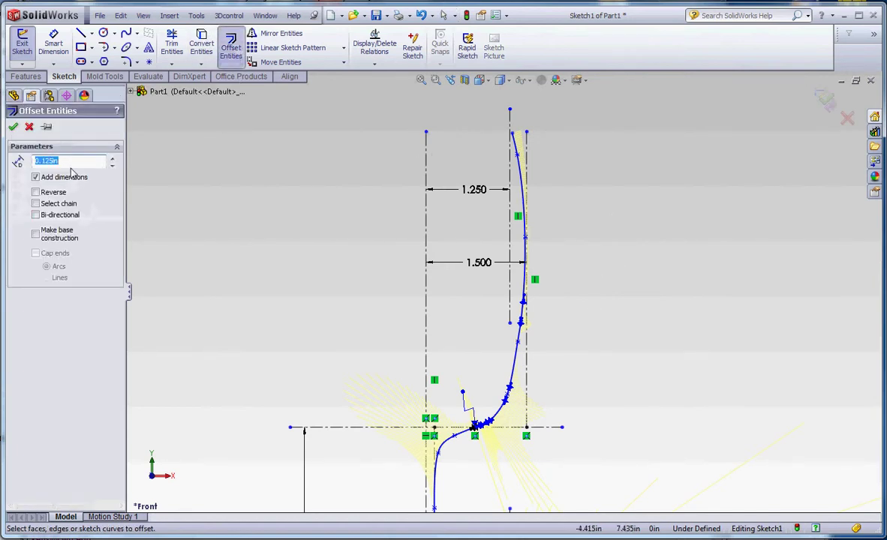
scroll(541, 361, down, 2)
scroll(538, 360, down, 3)
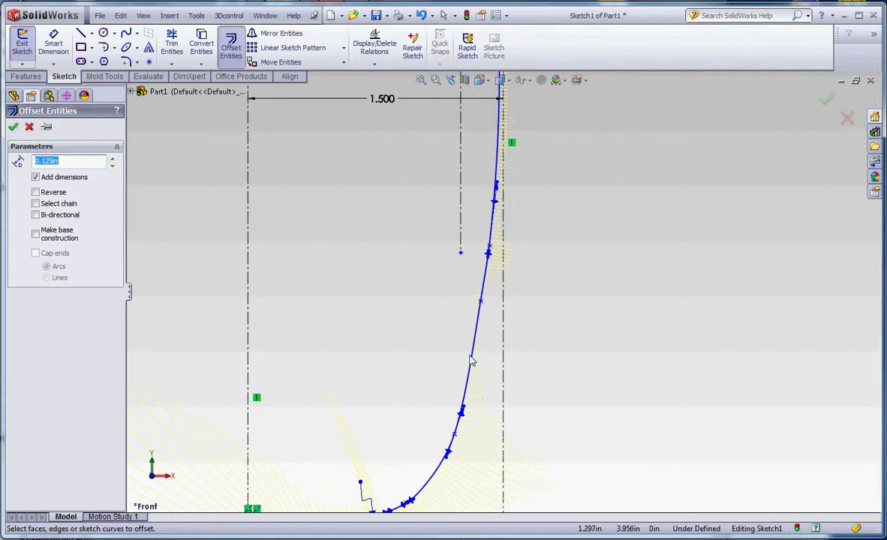
click(471, 357)
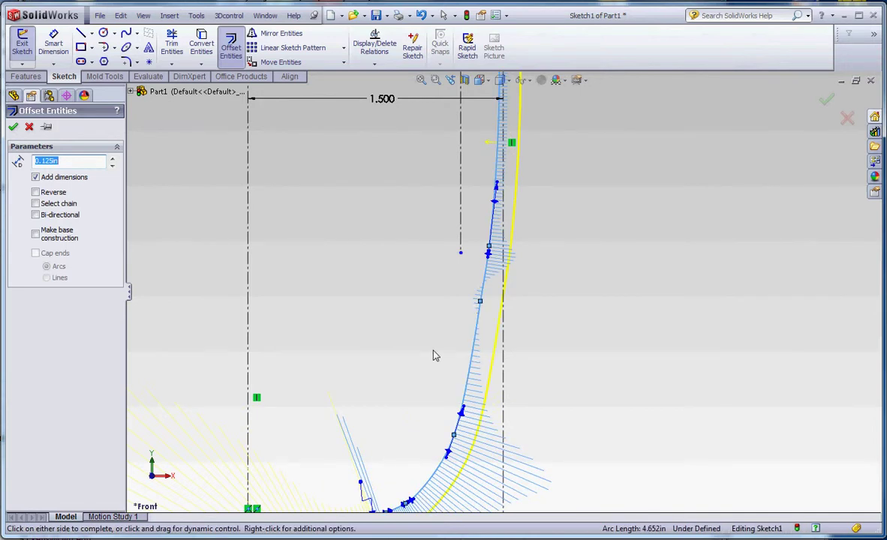
click(434, 355)
scroll(598, 375, up, 1)
scroll(593, 381, up, 3)
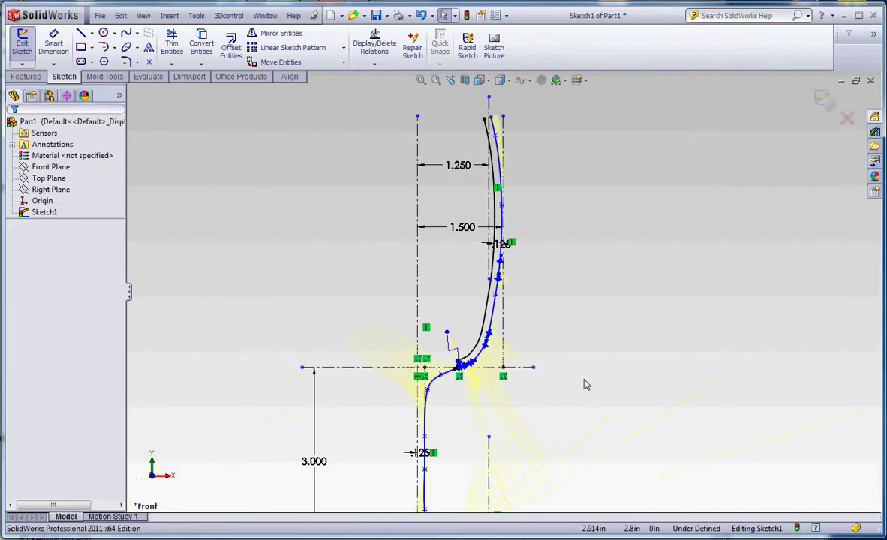
Step: Reshape the outer bowl curve by moving its lower-side spline point outward to about X 1.250, Y 3.482 in
scroll(510, 345, down, 5)
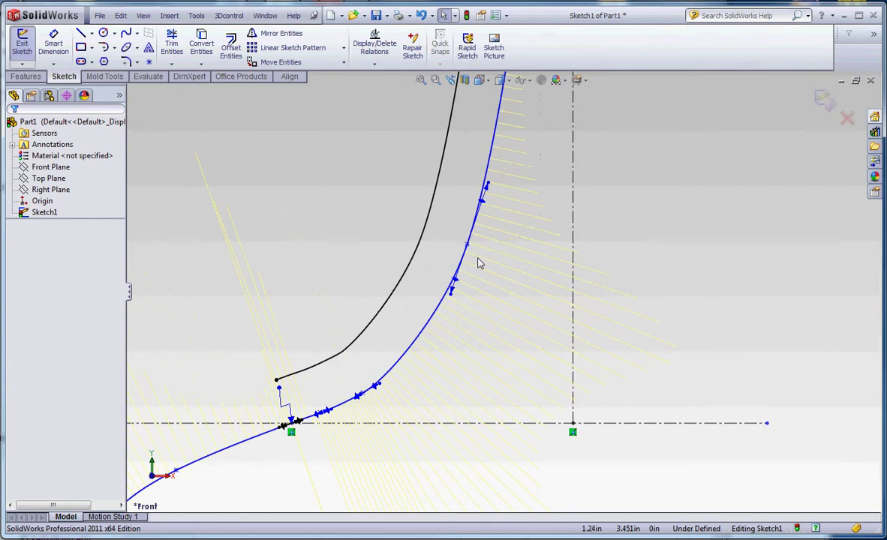
mouse_move(467, 245)
mouse_down()
mouse_move(487, 257)
mouse_move(468, 248)
mouse_move(476, 257)
mouse_up()
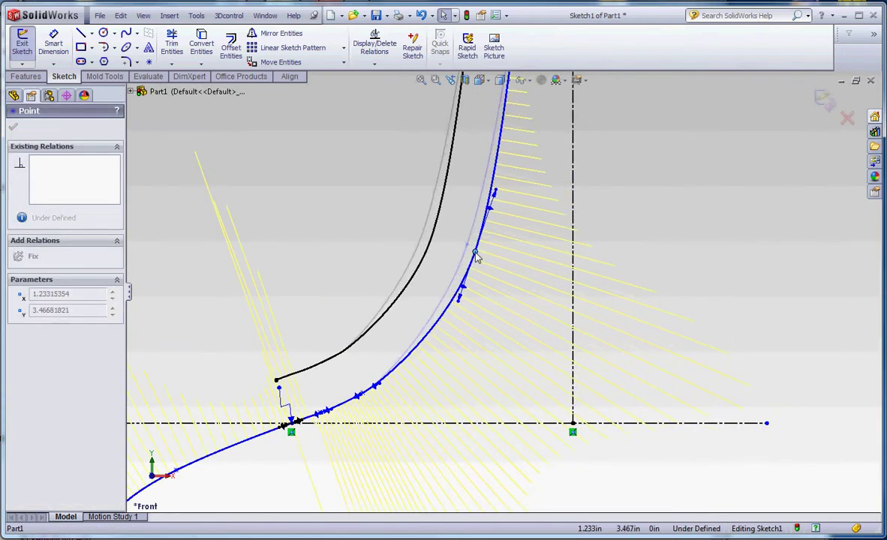
click(667, 250)
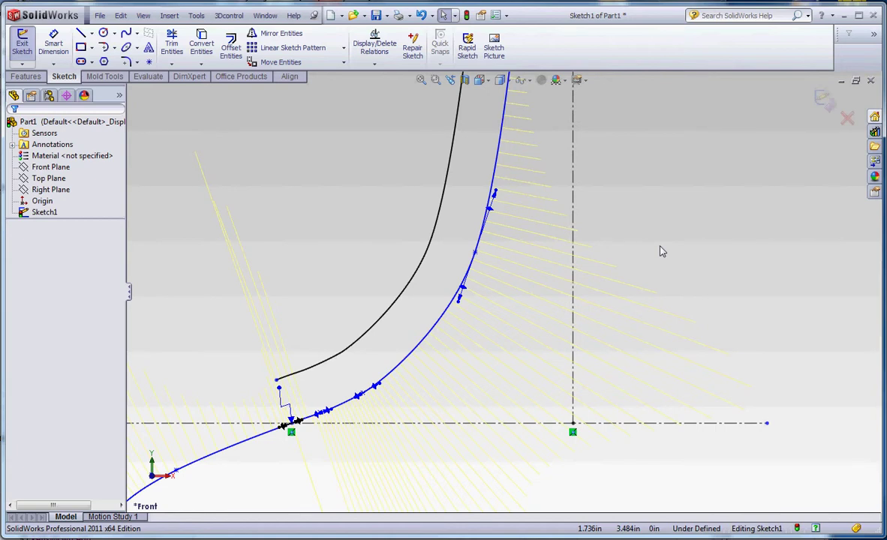
click(418, 274)
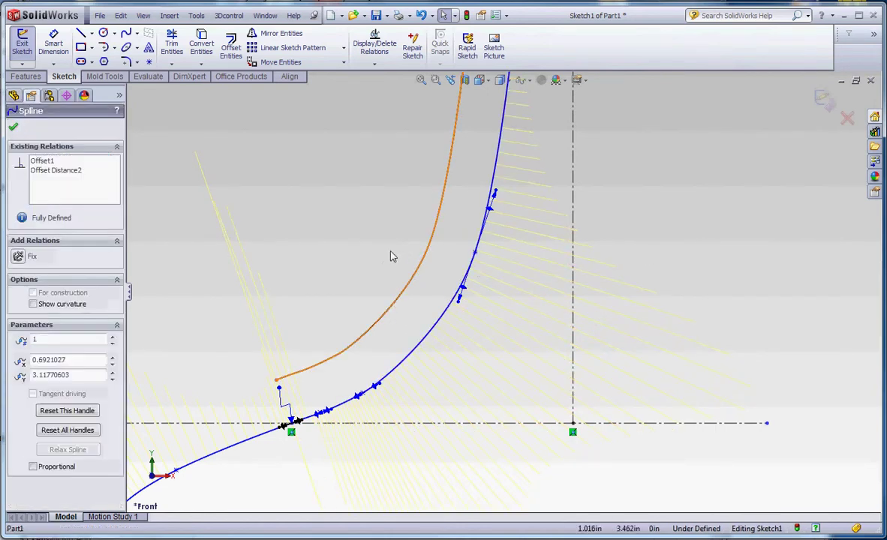
click(501, 254)
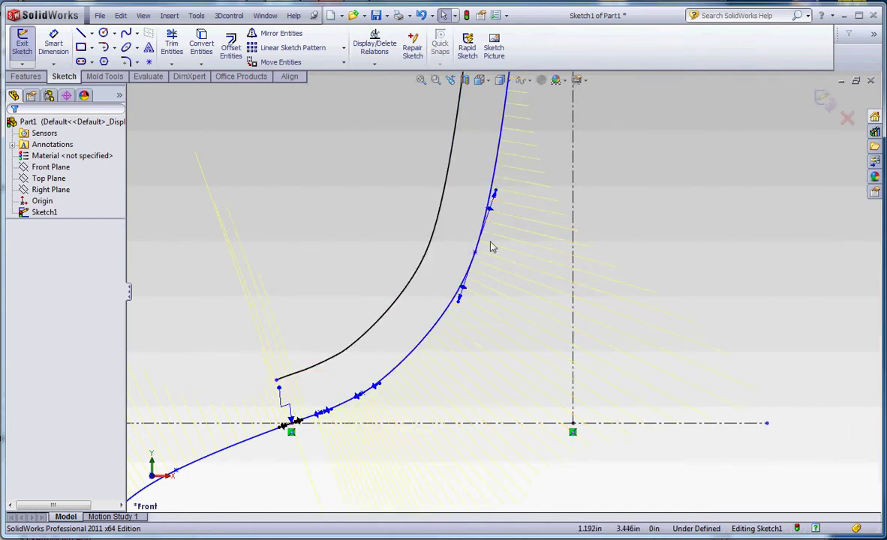
mouse_move(473, 257)
mouse_down()
mouse_move(466, 268)
mouse_move(479, 269)
mouse_move(480, 254)
mouse_up()
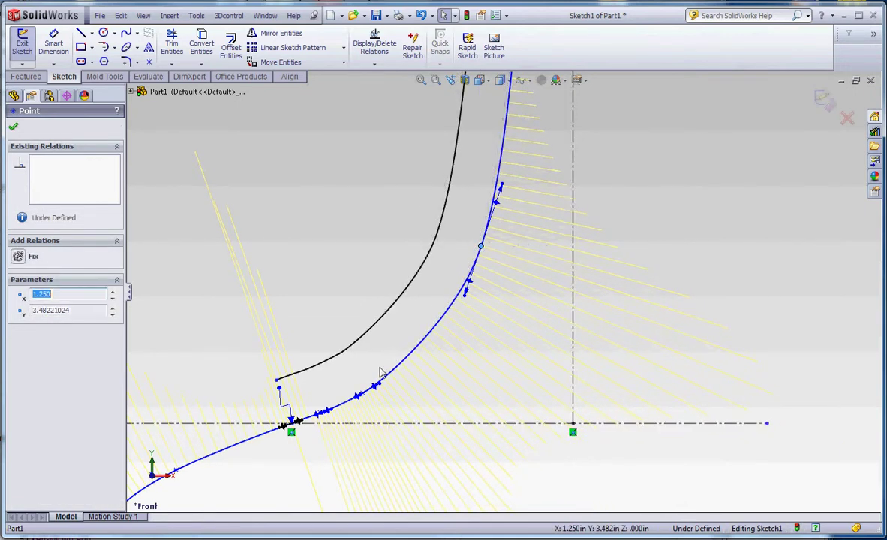
Step: Move the spline point near the bowl's base to about X 0.961, Y 3.101 in and set its tangent handle to about 31°
scroll(363, 394, down, 3)
mouse_move(418, 365)
mouse_down()
mouse_move(440, 347)
mouse_move(450, 350)
mouse_up()
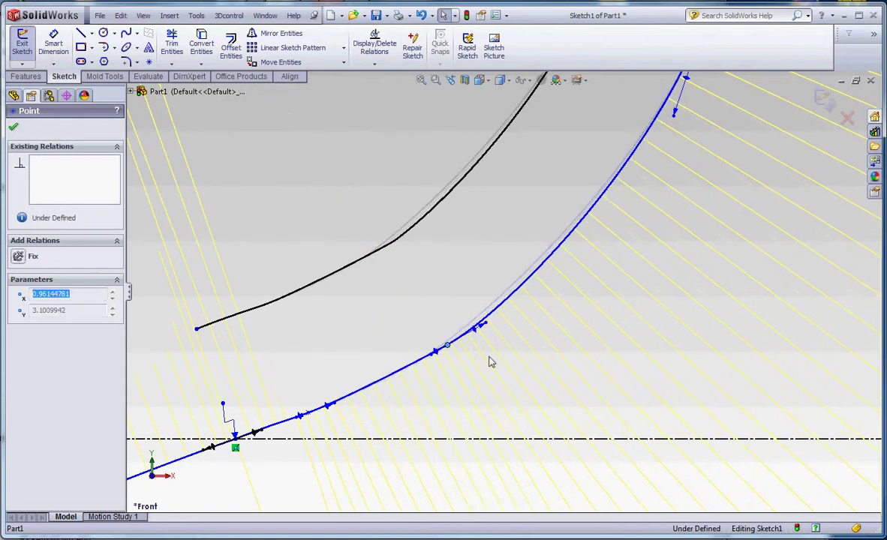
click(495, 306)
drag(496, 307, 497, 306)
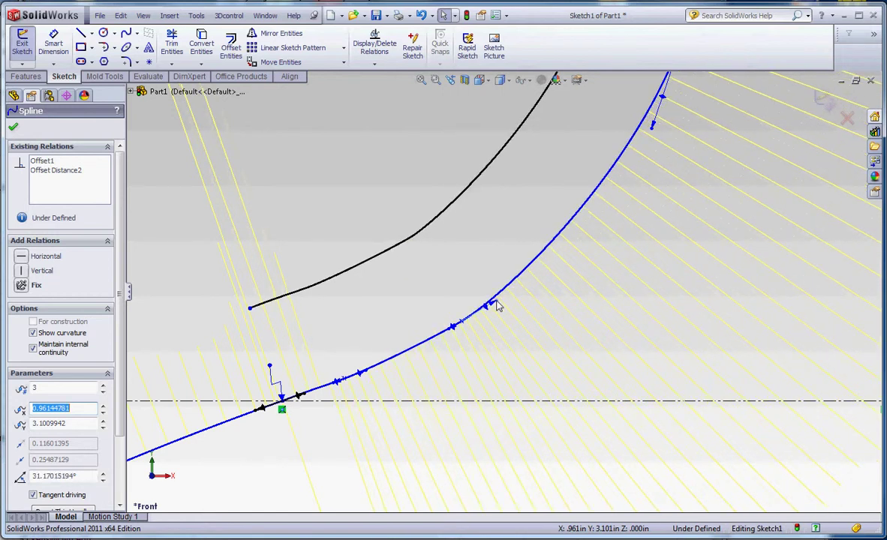
click(460, 276)
scroll(469, 277, up, 5)
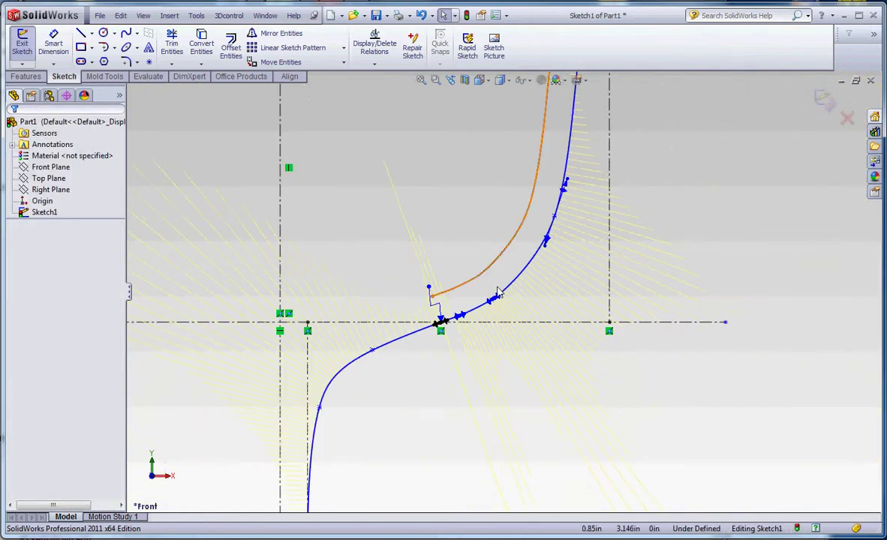
Step: Sketch a five-point spline from the offset curve's lower end across the bowl floor to the vertical centerline
scroll(458, 270, down, 5)
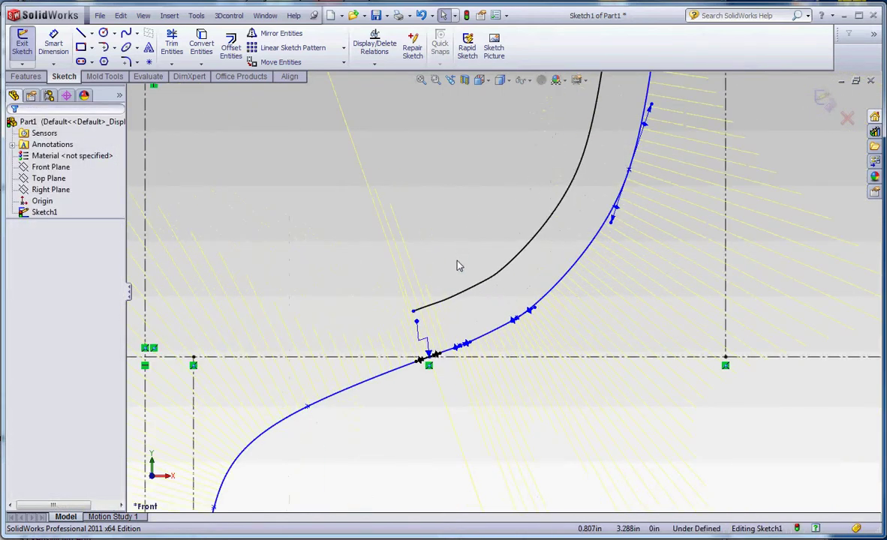
click(127, 34)
click(413, 311)
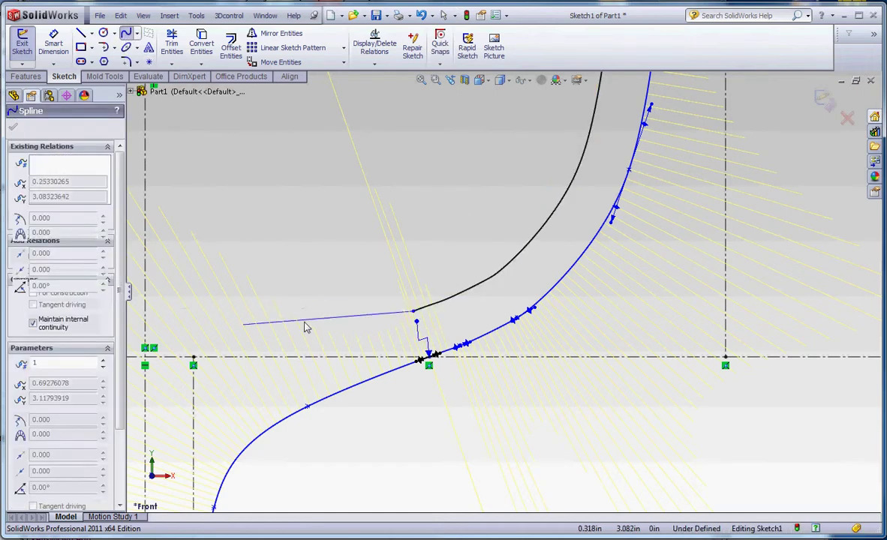
click(326, 318)
click(247, 318)
click(200, 318)
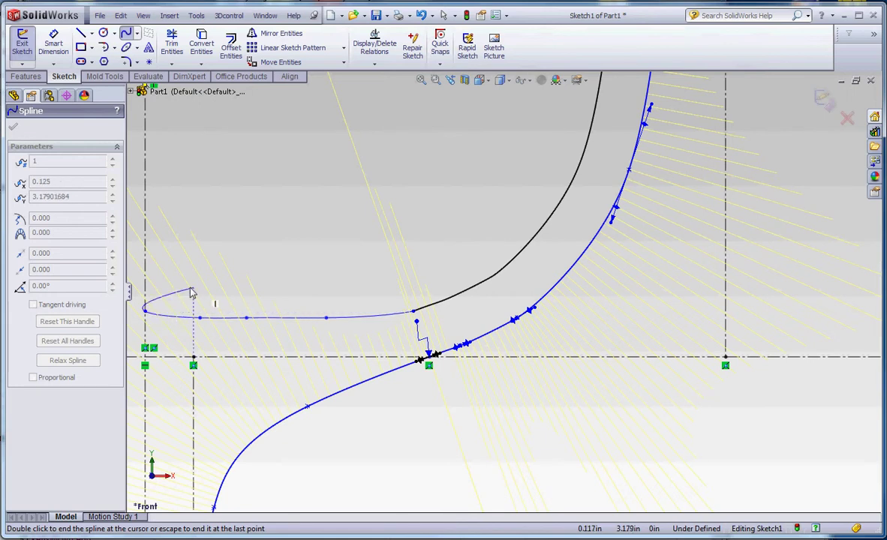
right_click(191, 288)
click(247, 313)
scroll(262, 306, up, 2)
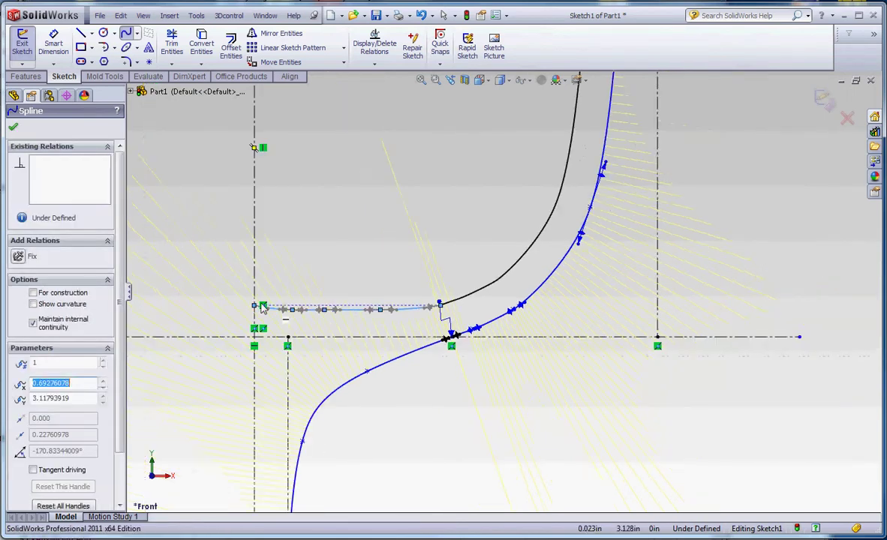
scroll(295, 312, down, 4)
key(Escape)
Step: Draw a horizontal centerline about 0.115 in long outward from the floor spline's end on the vertical centerline
click(91, 33)
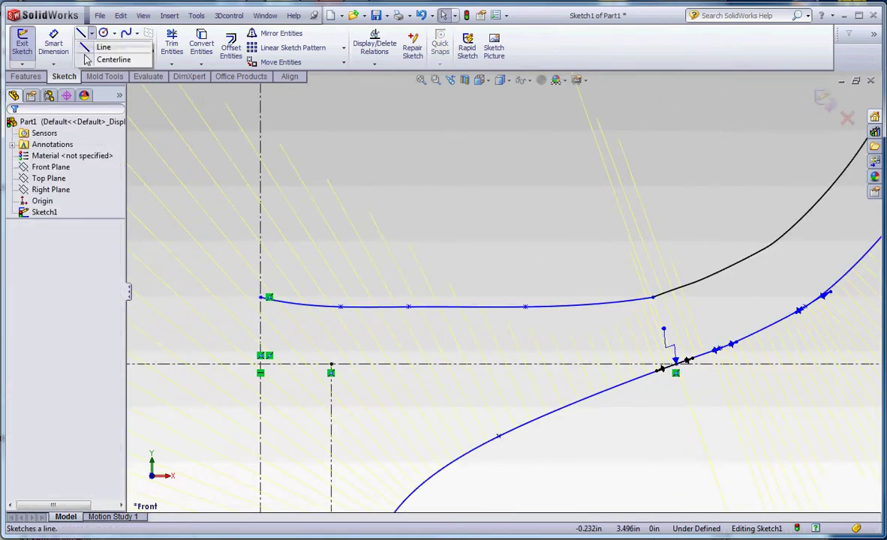
click(112, 59)
click(269, 298)
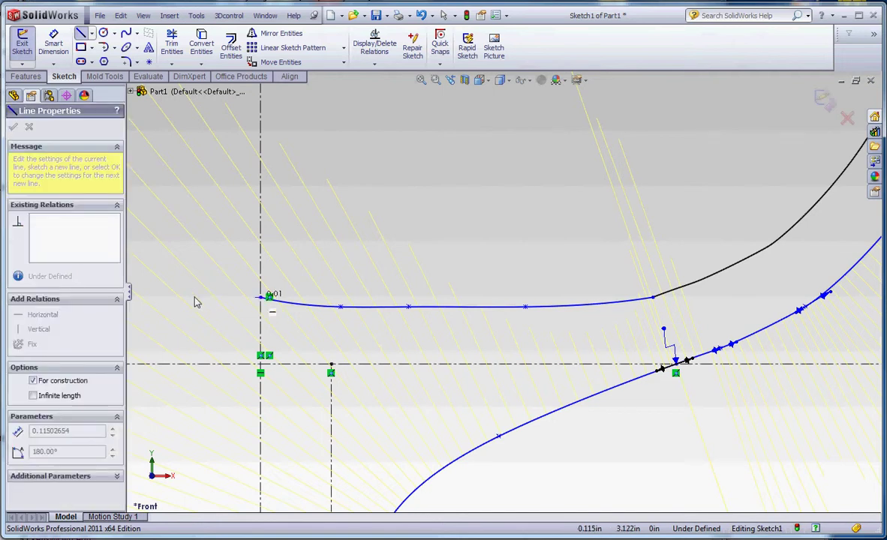
click(192, 297)
key(Escape)
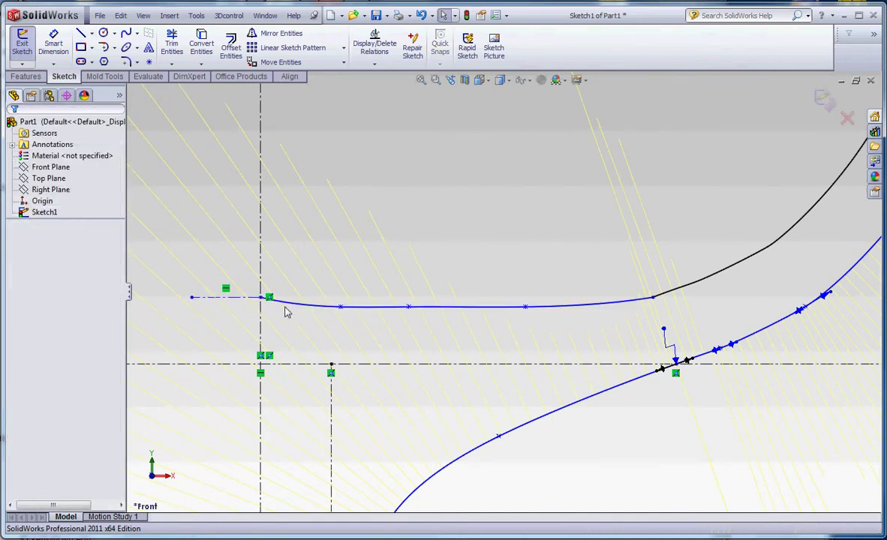
Step: Make the floor spline tangent to the short horizontal centerline
click(237, 300)
ctrl+click(300, 306)
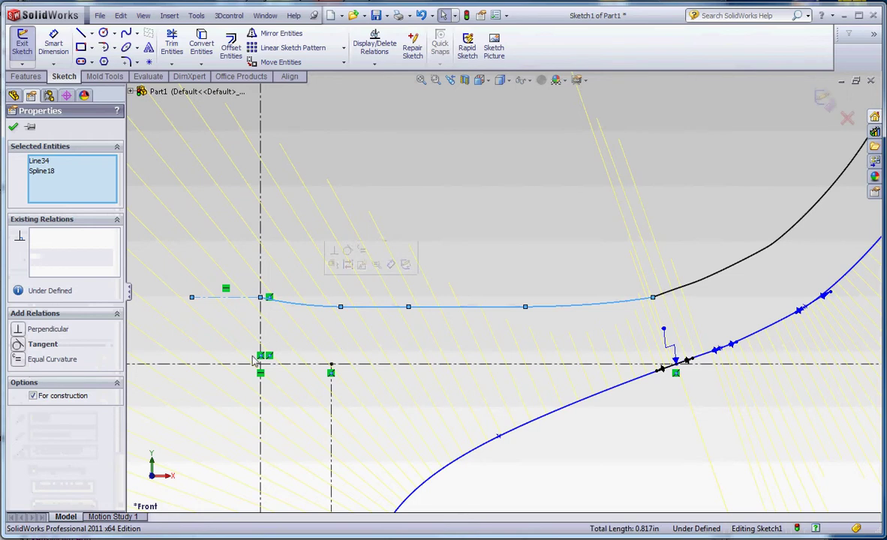
click(18, 344)
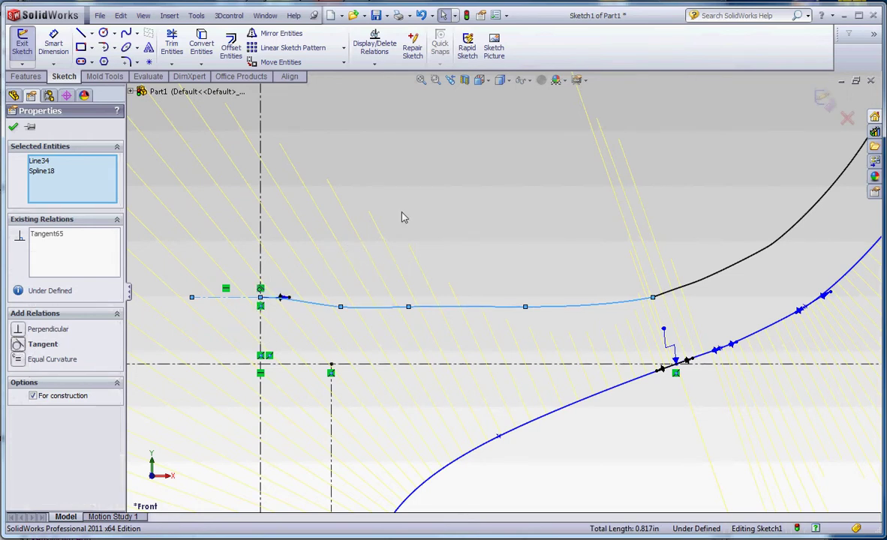
click(370, 259)
Step: Smooth the floor spline by moving the point nearest the vertical centerline to about X 0.150, Y 3.112 in
scroll(356, 297, down, 3)
click(424, 285)
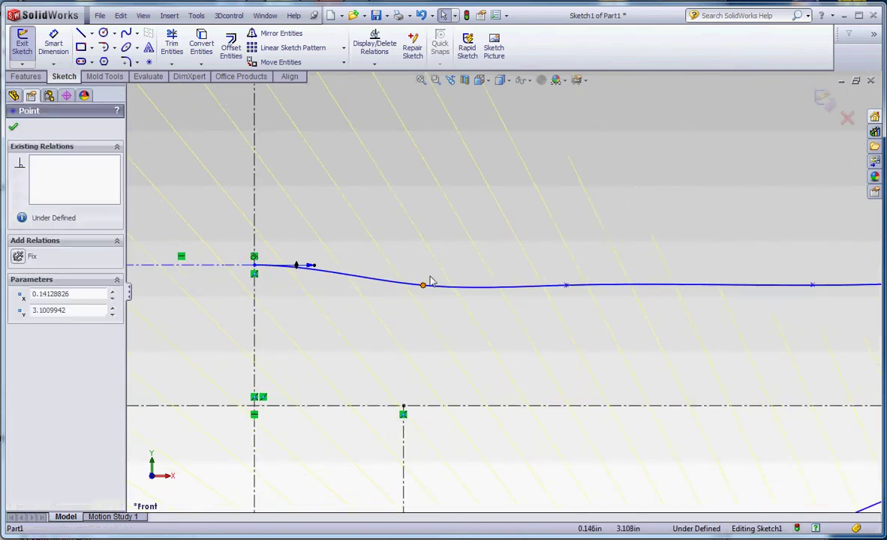
drag(424, 285, 443, 274)
scroll(560, 340, up, 10)
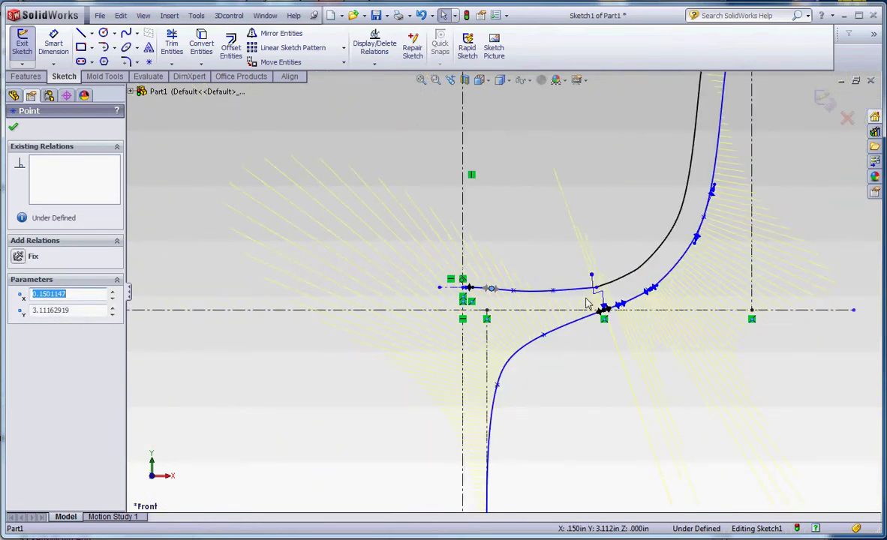
Step: Try to add an Equal Curvature relation between the floor spline and the offset bowl curve
scroll(587, 303, down, 5)
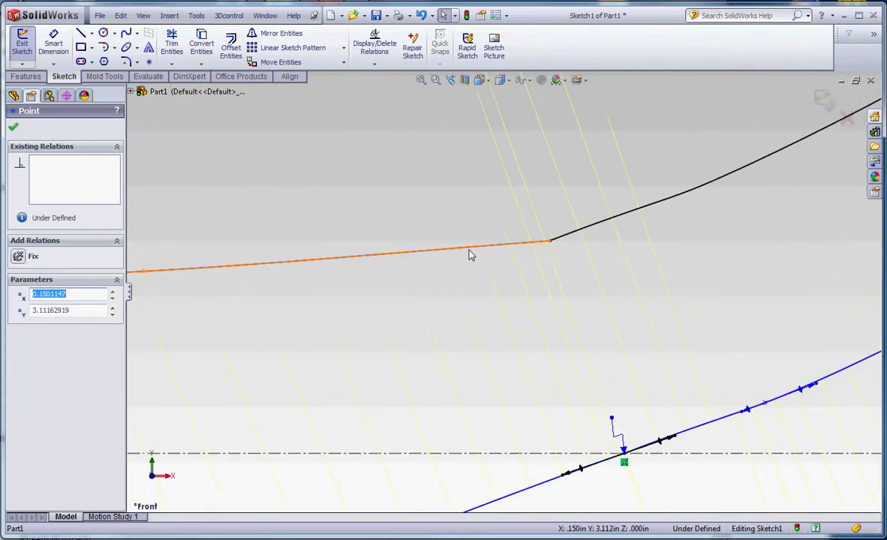
click(468, 252)
ctrl+click(568, 235)
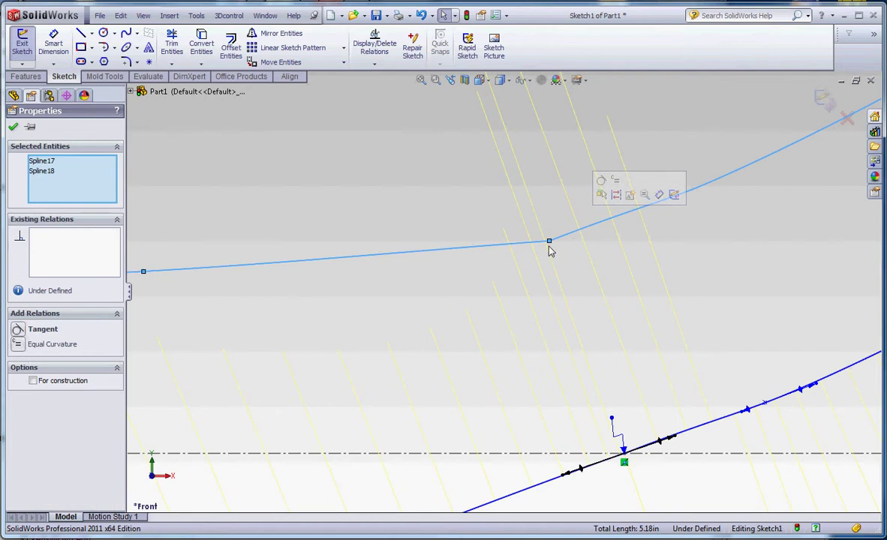
click(18, 345)
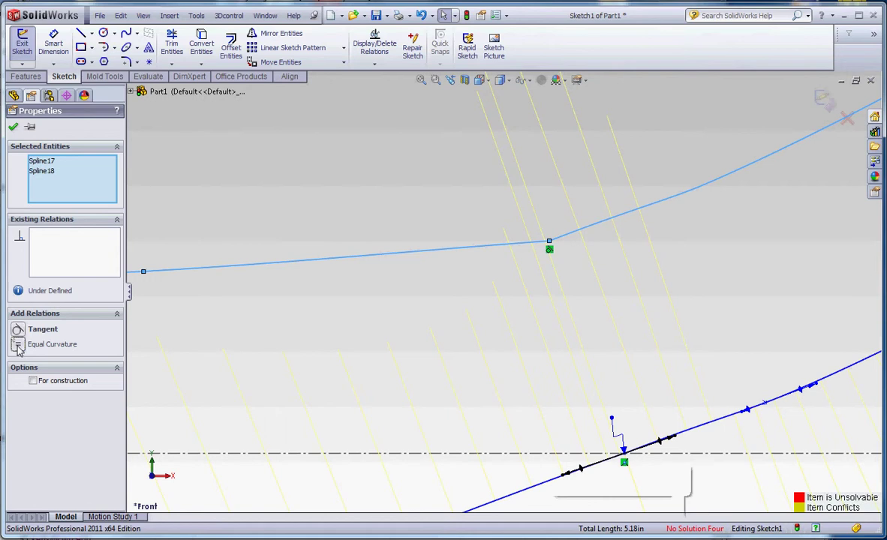
scroll(487, 315, up, 3)
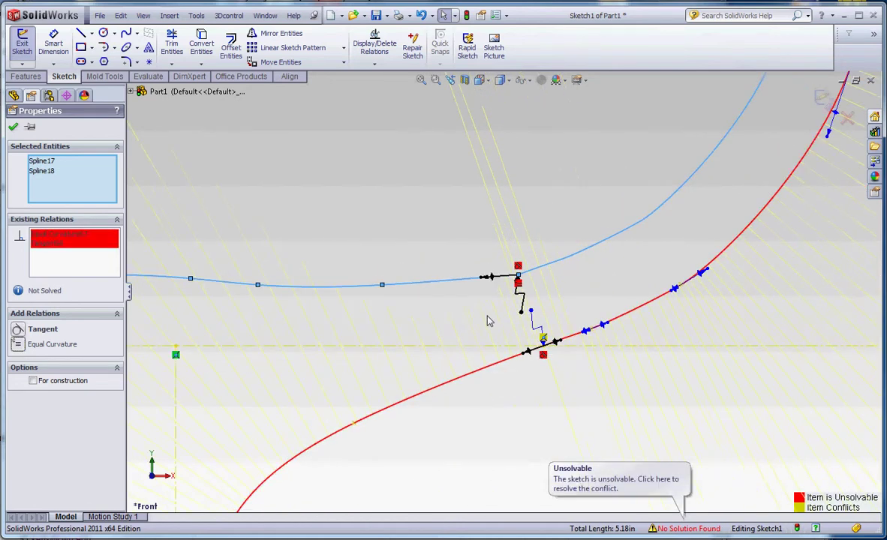
scroll(509, 281, down, 6)
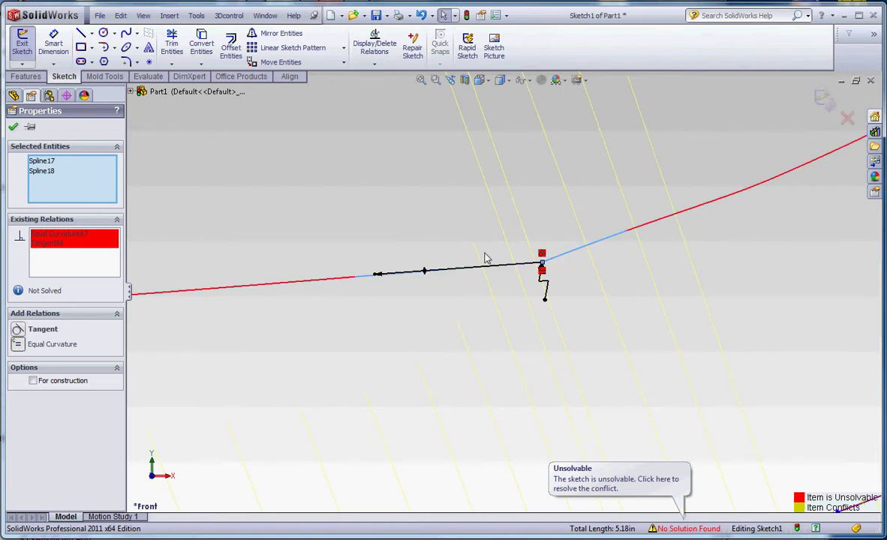
scroll(587, 256, up, 5)
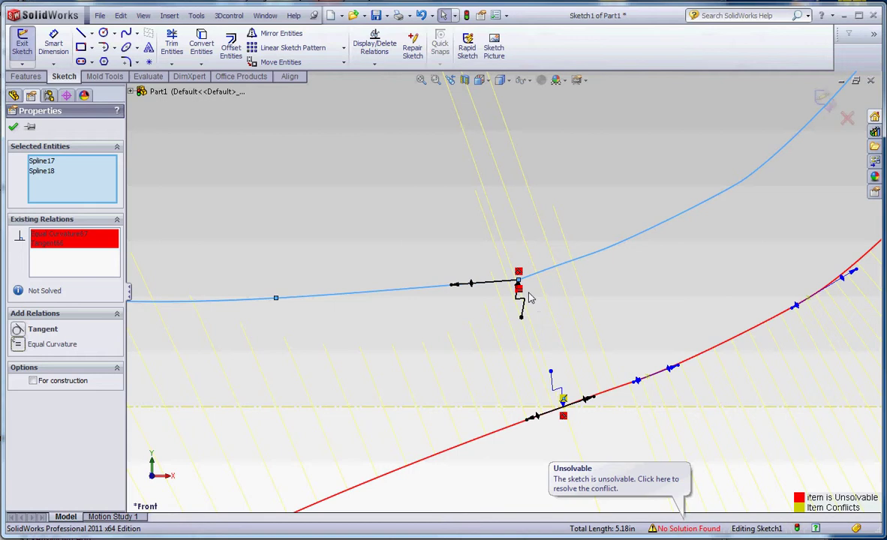
Step: Delete the conflicting relation at the junction of the floor spline and the offset curve
scroll(530, 291, down, 5)
click(495, 263)
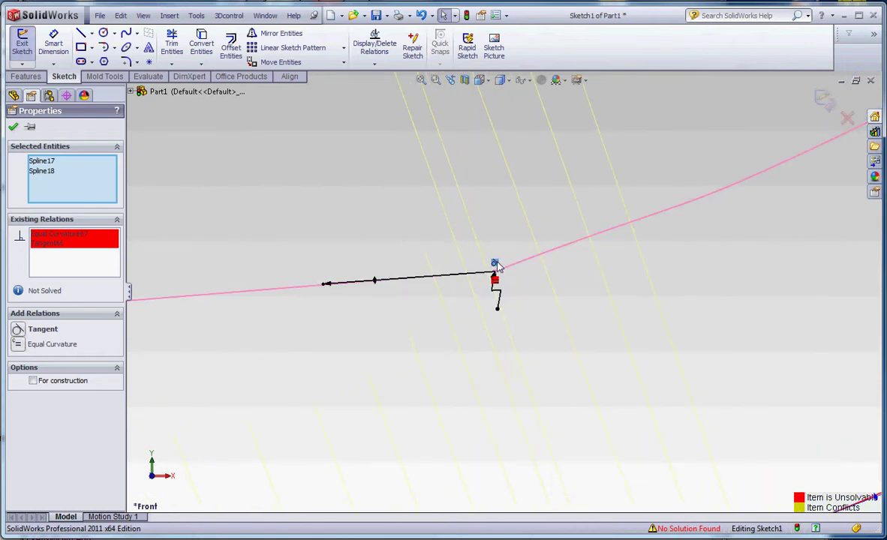
key(Delete)
click(417, 337)
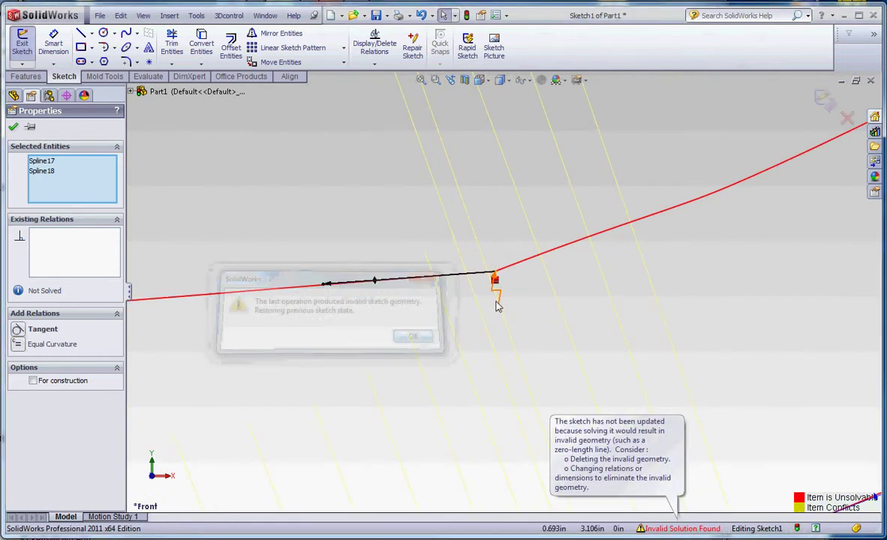
Step: Rotate the floor spline's end tangent handle downward so the spline visually flows into the offset bowl curve
scroll(503, 295, up, 5)
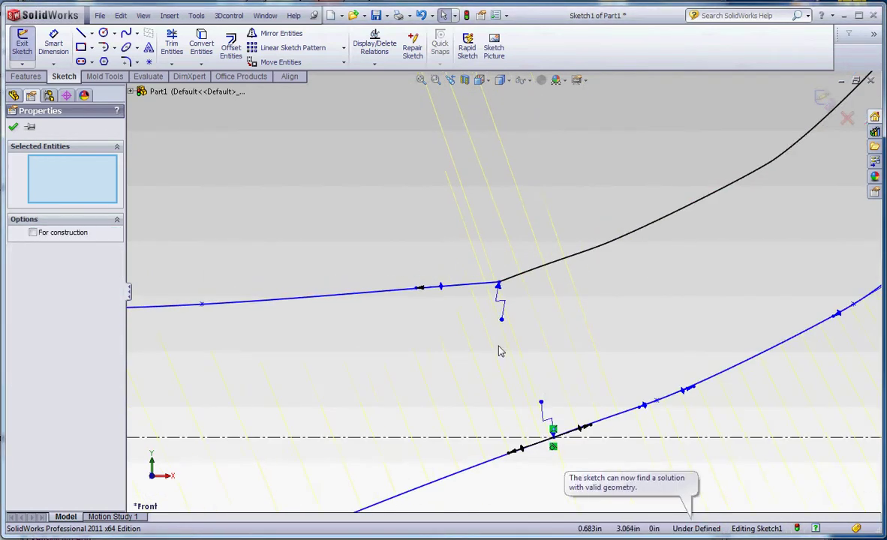
scroll(483, 311, down, 4)
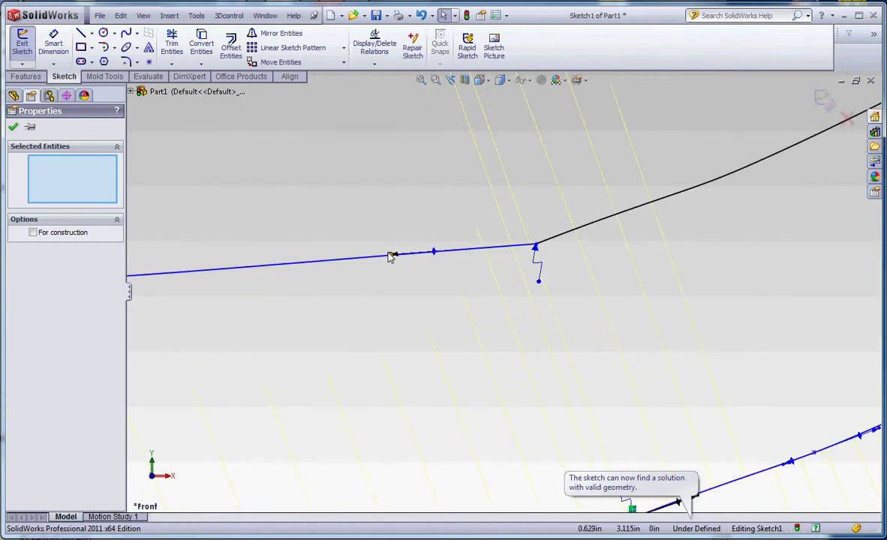
drag(391, 257, 400, 287)
click(365, 214)
scroll(493, 262, down, 1)
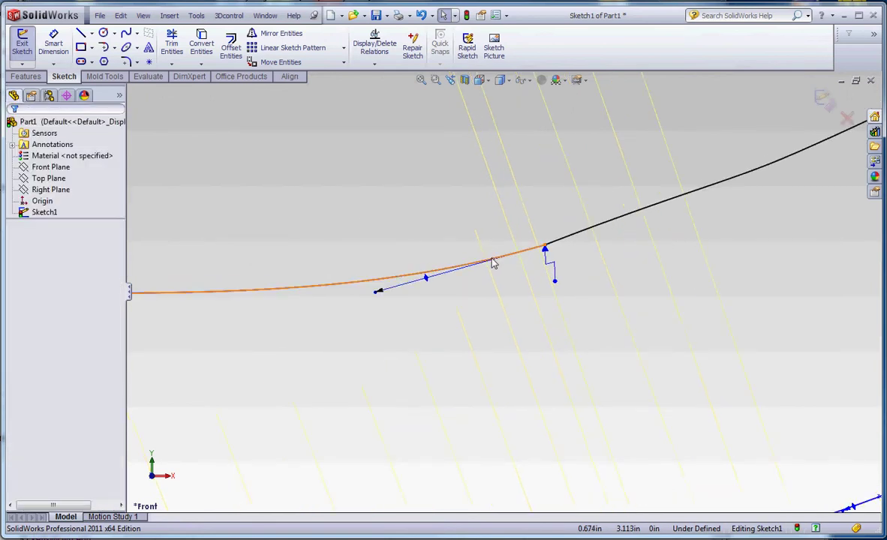
Step: Try to add a Tangent relation between the floor spline and the offset bowl curve
click(493, 262)
ctrl+click(563, 241)
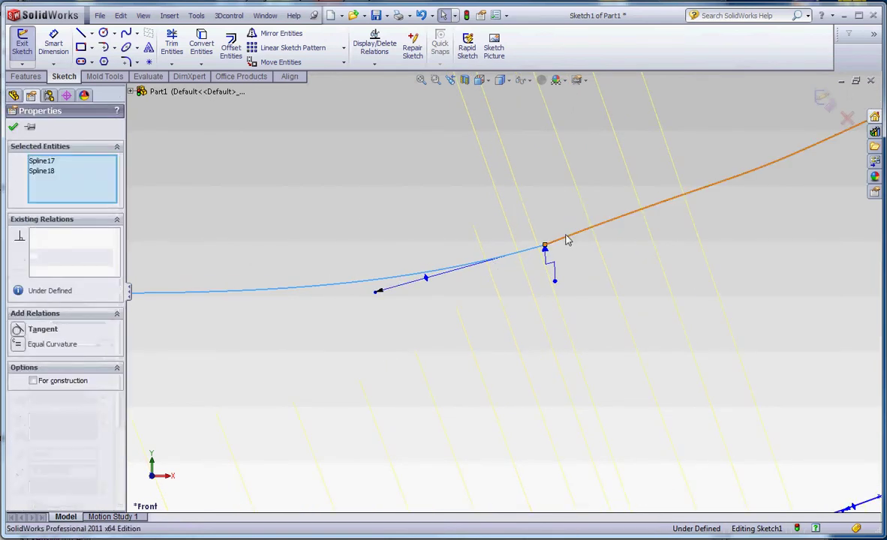
click(600, 181)
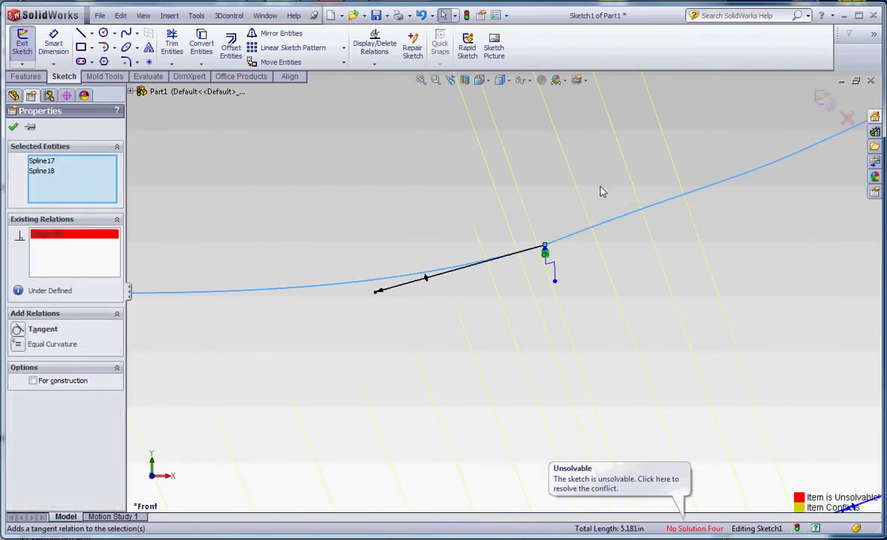
ctrl+middle_drag(586, 236, 571, 251)
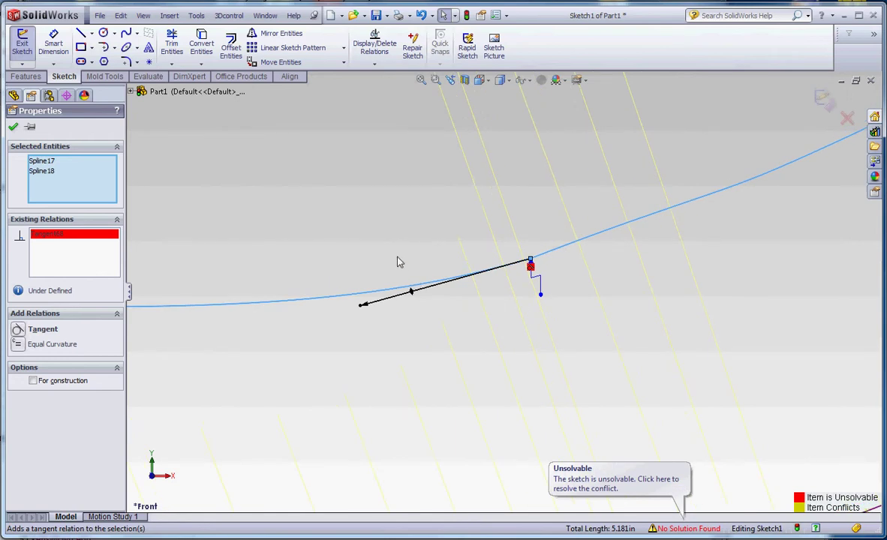
key(ctrl+z)
click(474, 386)
Step: Rotate the floor spline's end tangent handle slightly downward and move the neighbouring spline point to about X 0.471, Y 3.094 in
scroll(490, 352, up, 6)
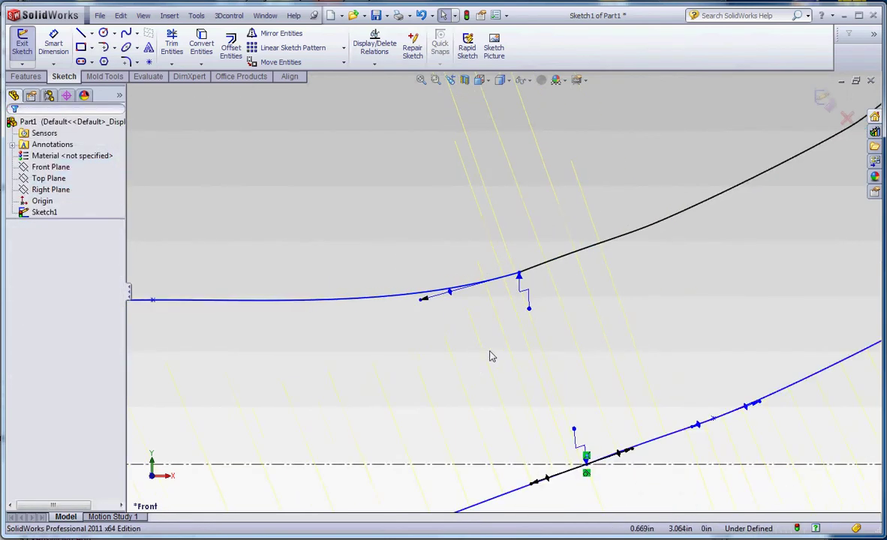
scroll(488, 316, down, 5)
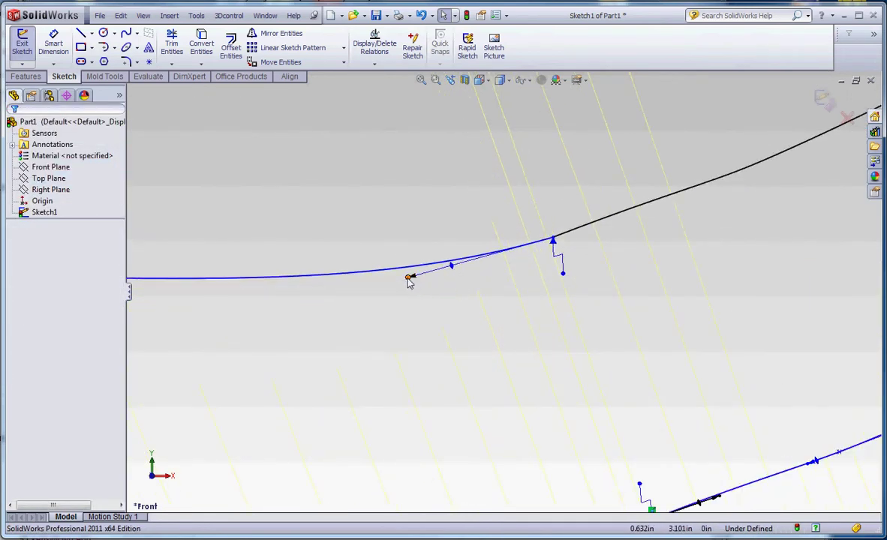
mouse_move(410, 281)
mouse_down()
mouse_move(418, 301)
mouse_move(416, 287)
mouse_up()
middle_drag(428, 323, 528, 338)
middle_drag(358, 283, 347, 299)
mouse_move(346, 296)
mouse_down()
mouse_move(347, 317)
mouse_move(346, 301)
mouse_up()
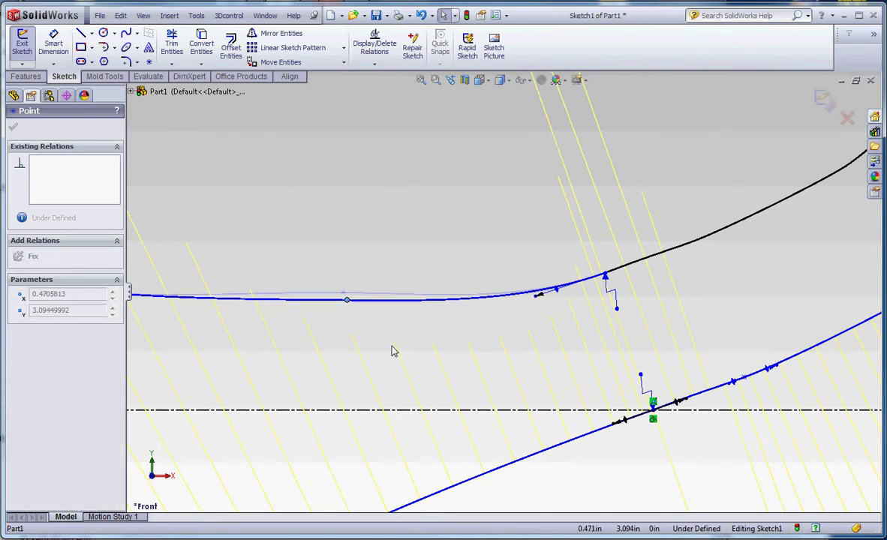
Step: Close the rim with a 180° tangent arc of about 0.063 in radius from the inner offset curve's upper end to the outer spline's end
key(z)
key(z)
key(z)
key(z)
key(z)
key(z)
key(z)
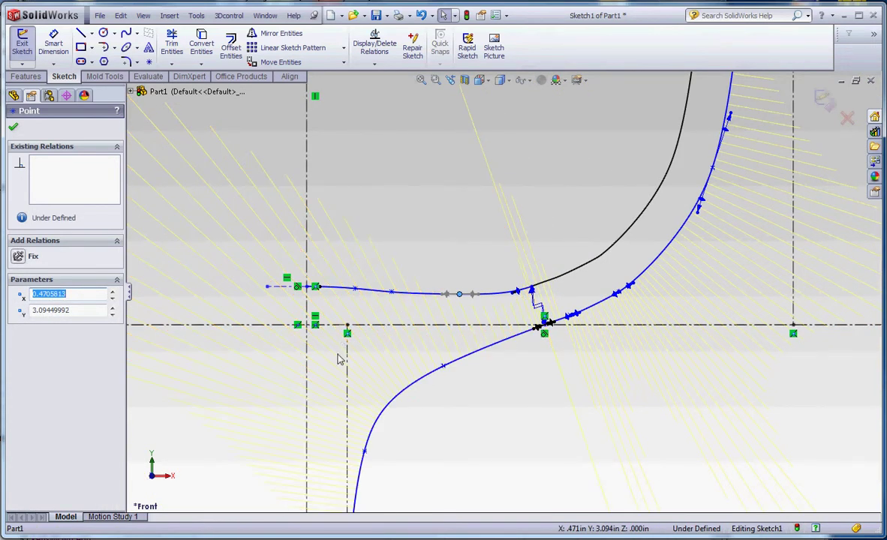
scroll(450, 379, up, 6)
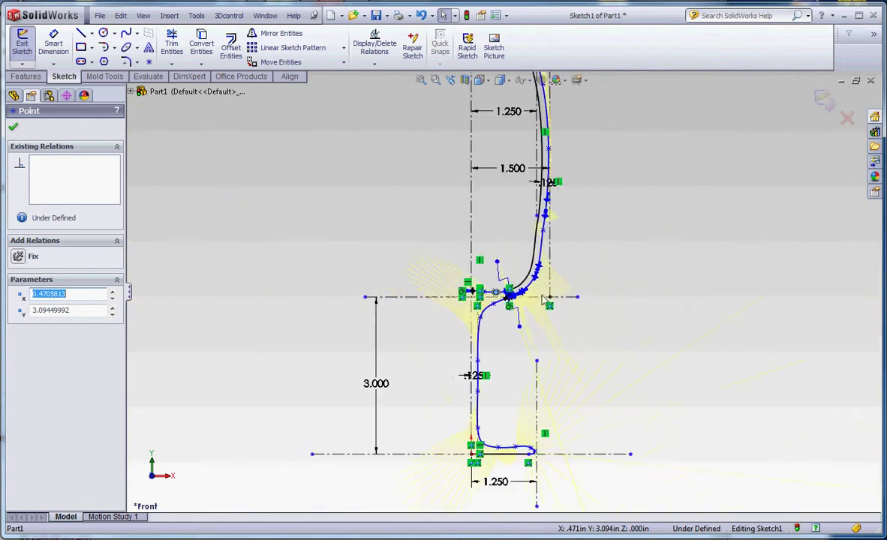
ctrl+middle_drag(538, 95, 516, 236)
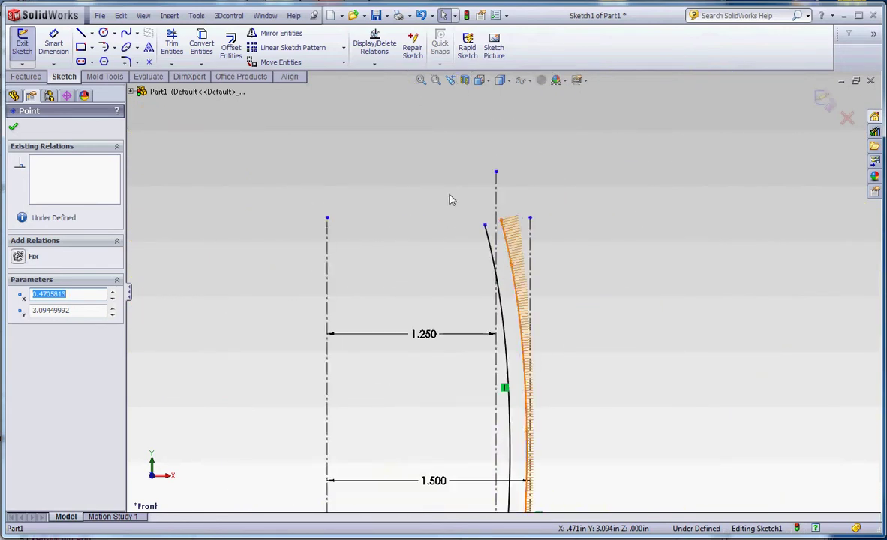
click(449, 195)
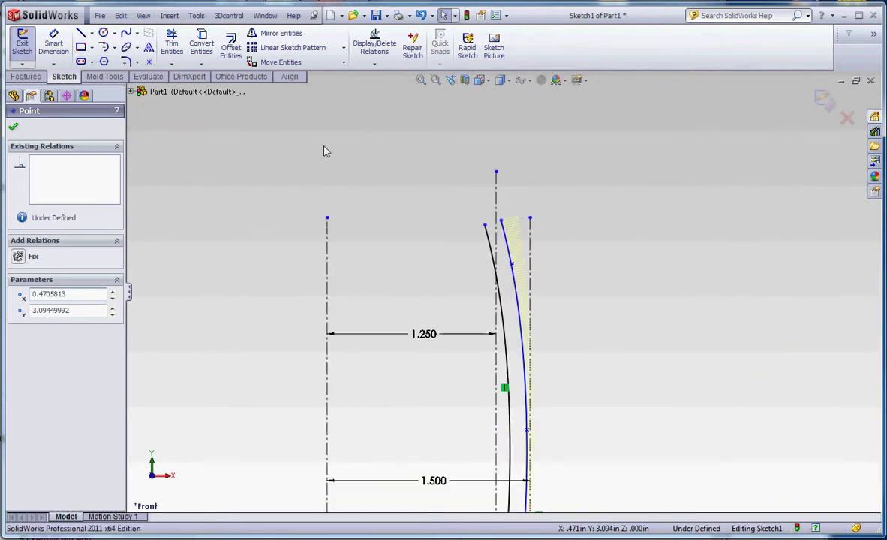
click(104, 47)
click(485, 225)
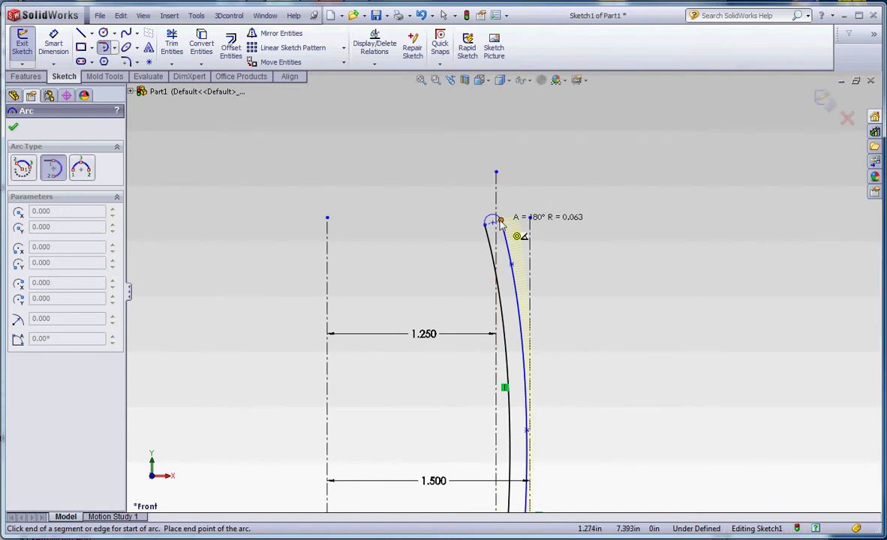
scroll(515, 239, down, 5)
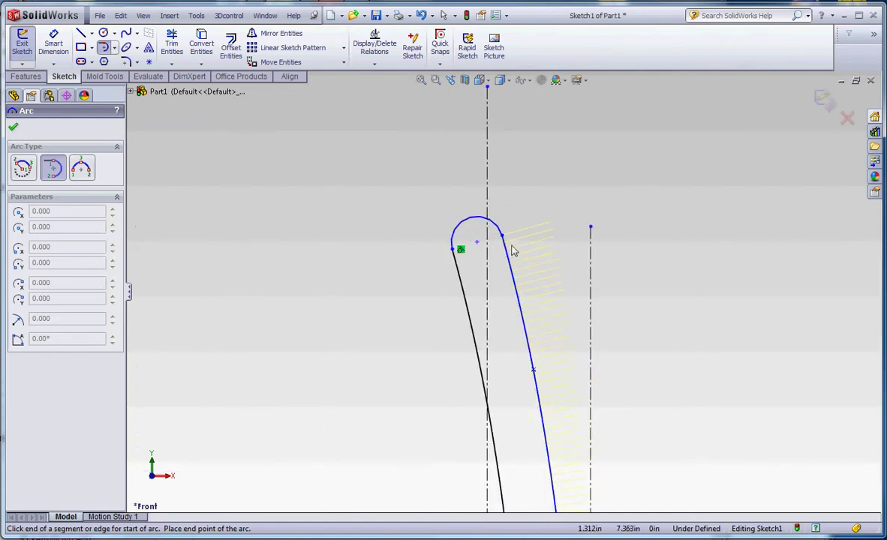
key(Escape)
Step: Add a Tangent relation between the rim arc and the outer bowl spline
click(508, 269)
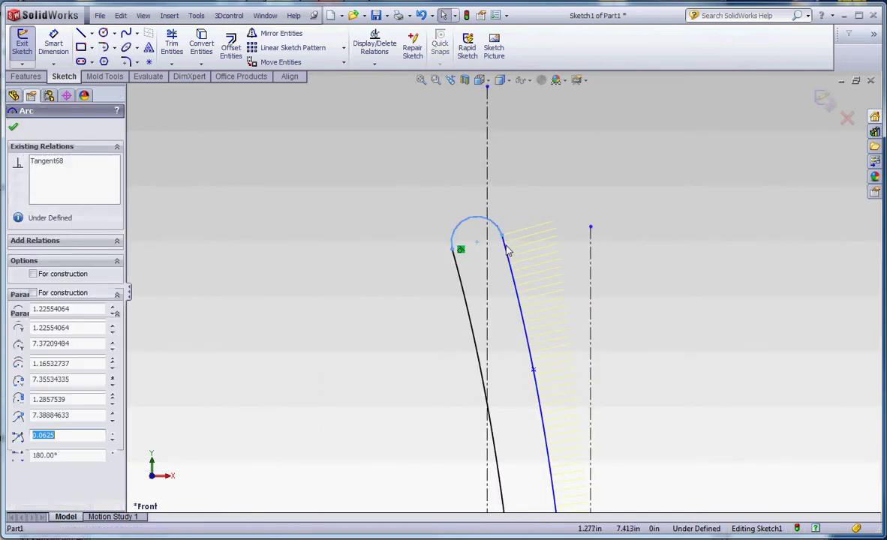
ctrl+click(473, 218)
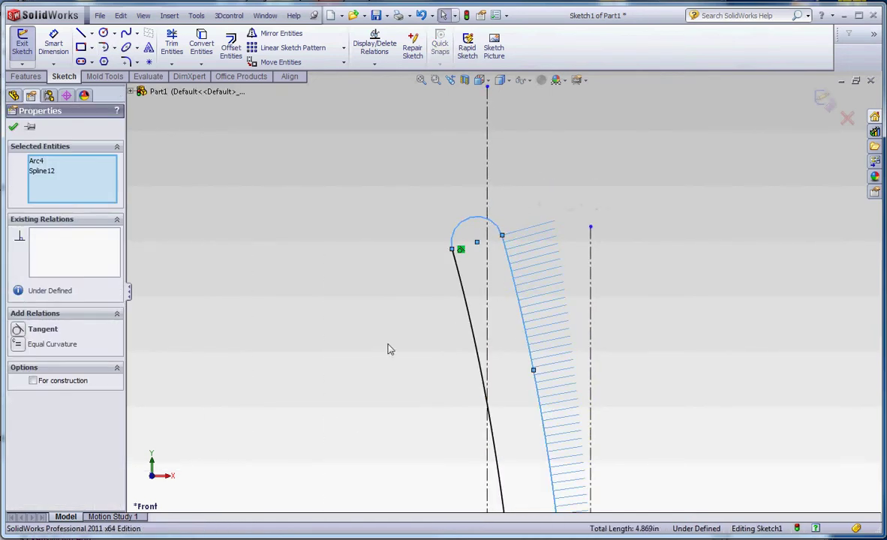
click(24, 330)
key(Escape)
Step: Revolve the glass profile 360° as a solid boss about the long vertical centerline, letting the open sketch be closed automatically
scroll(396, 376, up, 5)
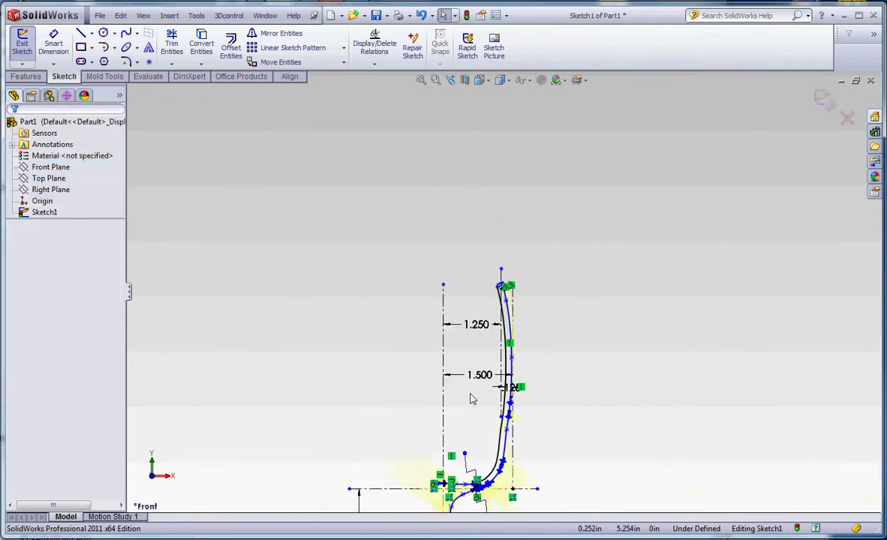
scroll(480, 399, up, 4)
scroll(526, 411, down, 6)
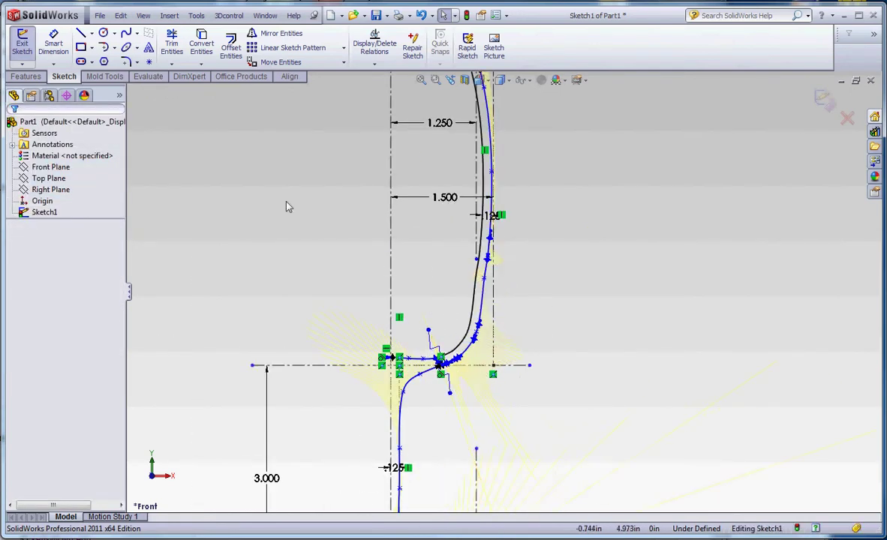
click(25, 76)
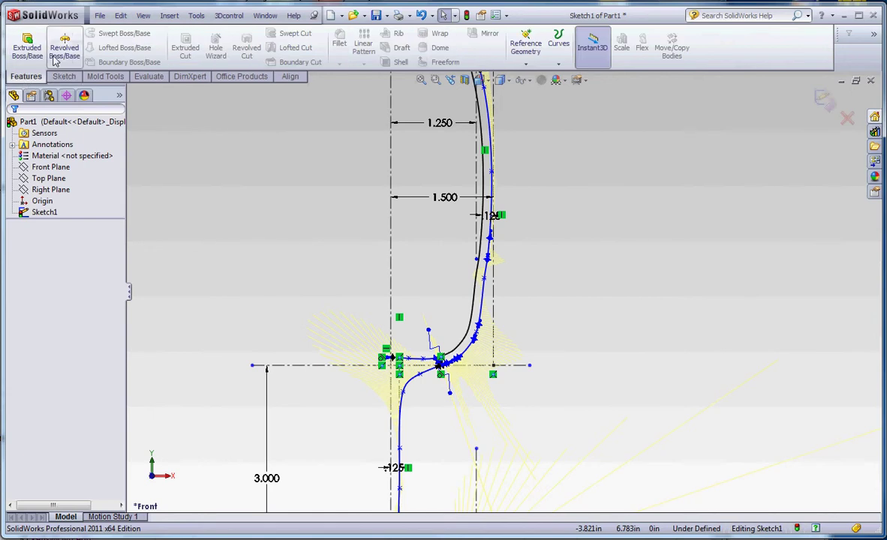
click(64, 51)
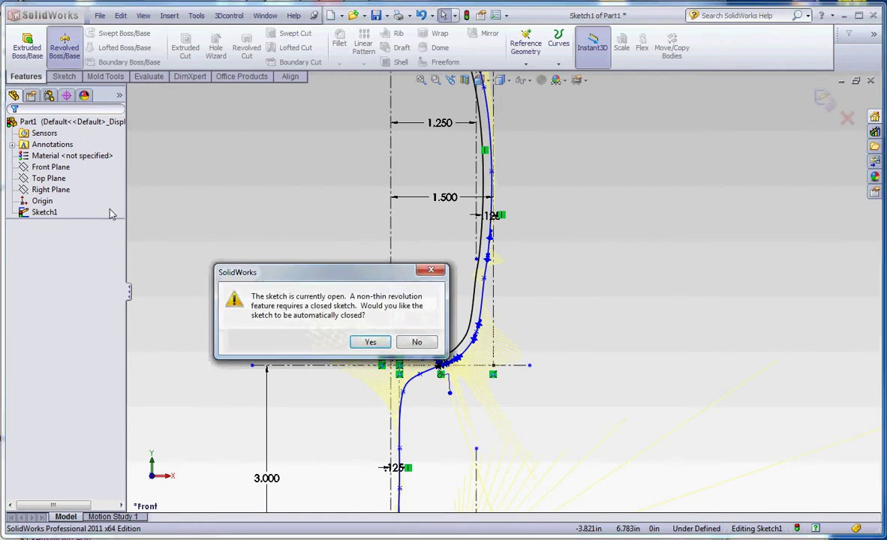
click(368, 341)
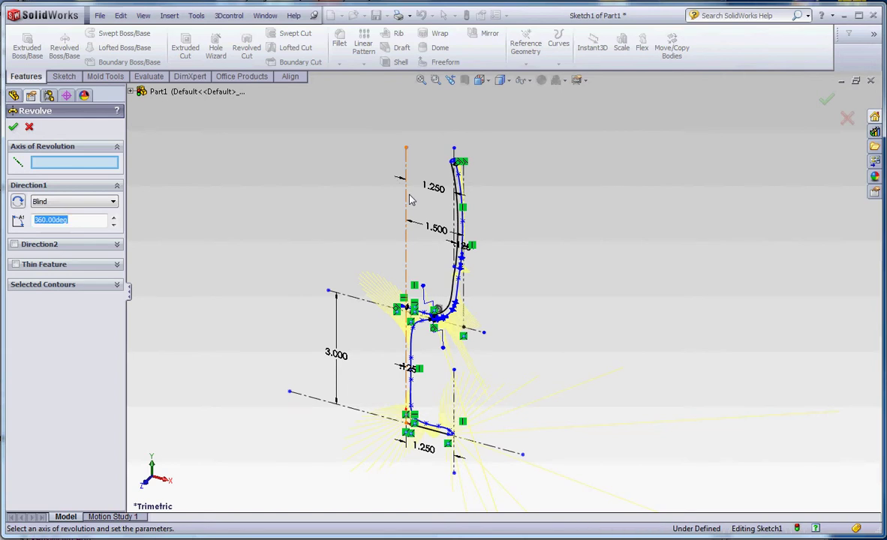
click(407, 205)
click(12, 127)
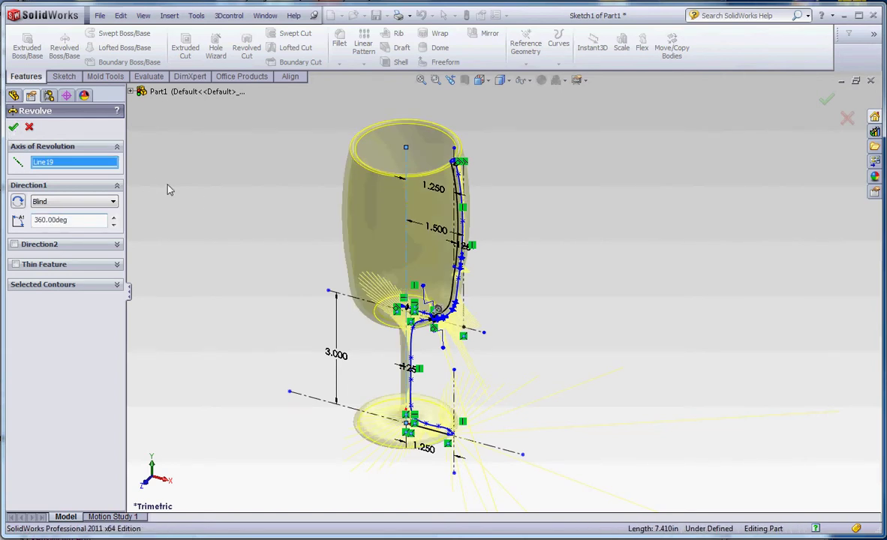
Step: Examine the revolved glass from several angles, checking the bowl, rim, stem and foot
scroll(390, 240, up, 3)
scroll(390, 240, down, 4)
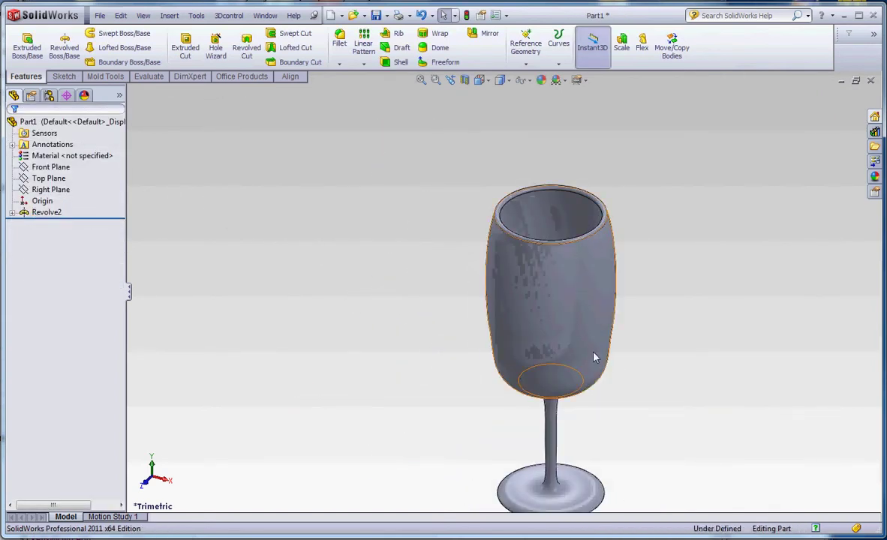
scroll(593, 352, up, 4)
middle_drag(594, 347, 537, 336)
scroll(562, 313, down, 5)
scroll(562, 313, up, 3)
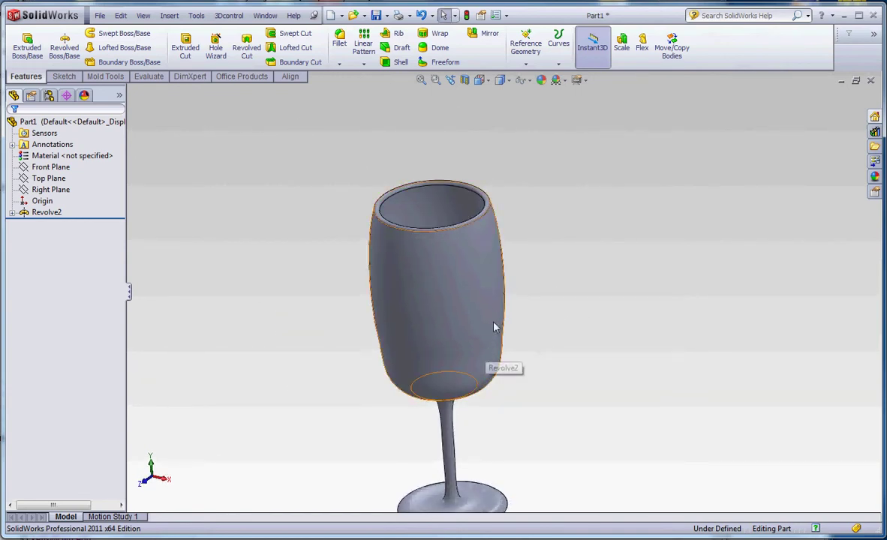
scroll(492, 339, up, 3)
middle_drag(522, 301, 530, 352)
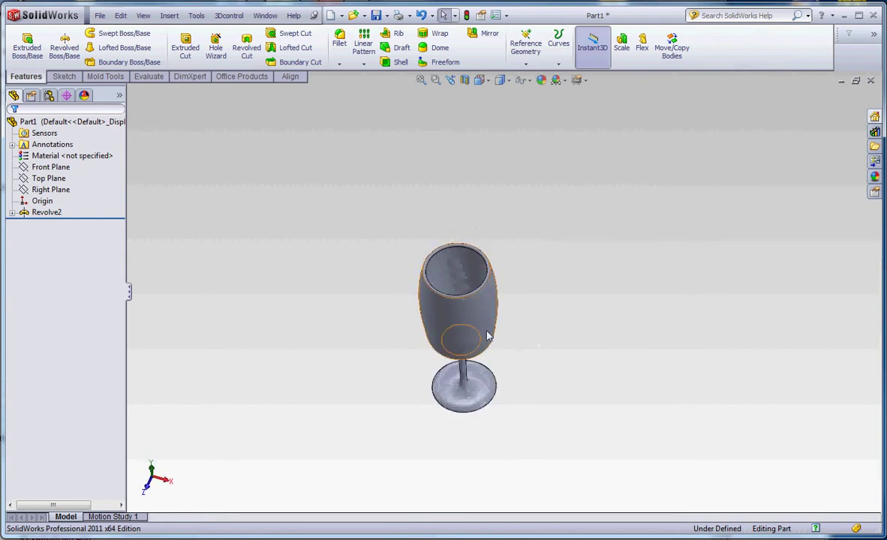
scroll(487, 334, down, 6)
scroll(526, 330, up, 3)
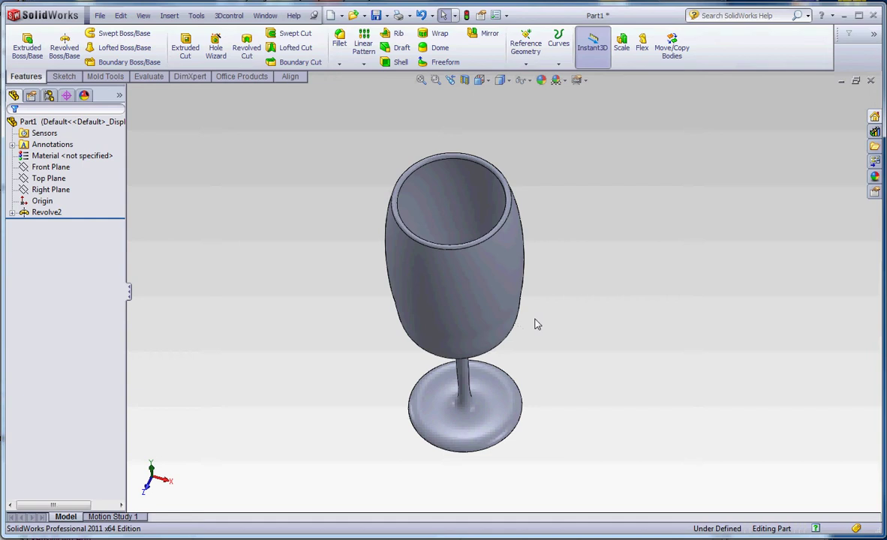